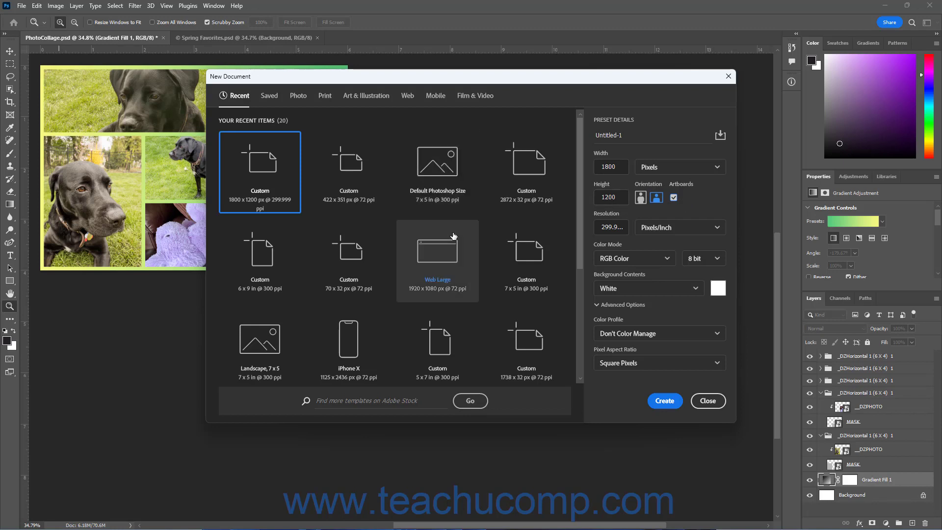
Examine the Web and Mobile blank document presets for new documents, and close the dialog without creating one
click(408, 96)
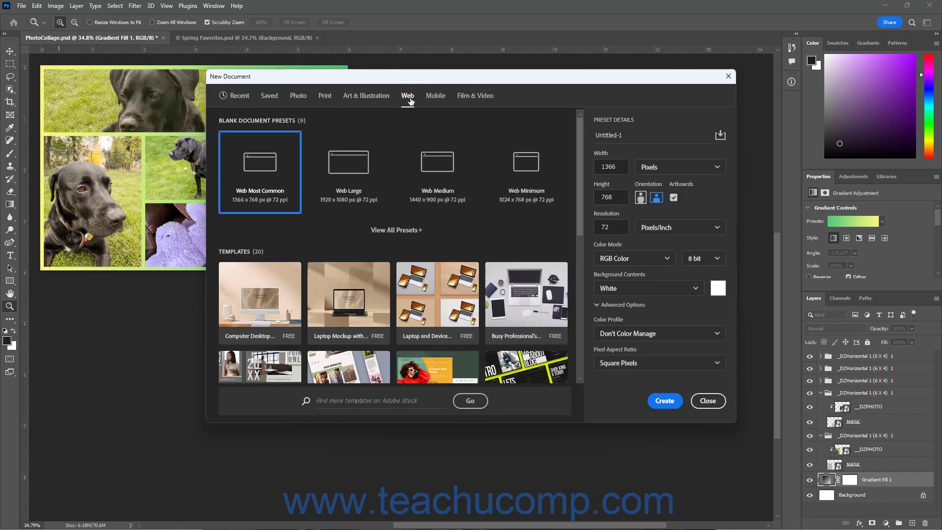
click(435, 98)
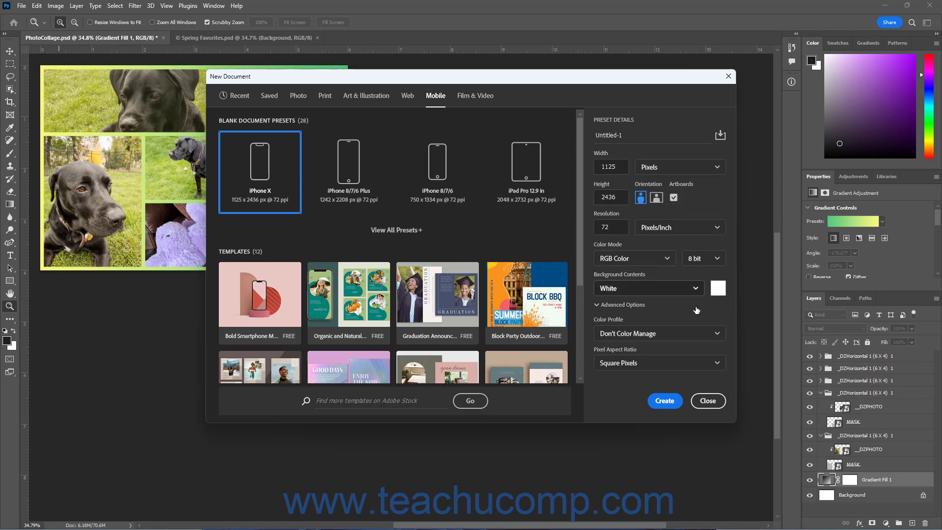
click(710, 402)
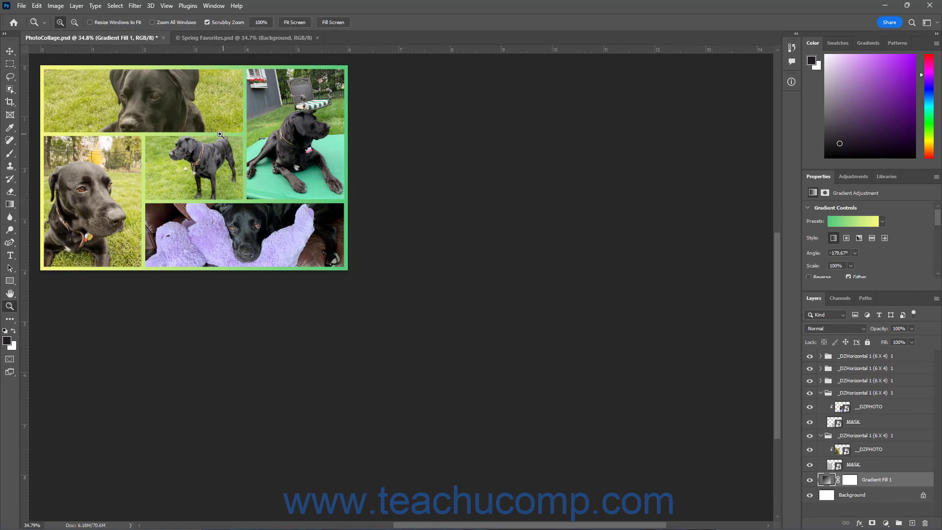
Draw a 6 by 4 in artboard around the whole photo collage with the Artboard tool
click(10, 52)
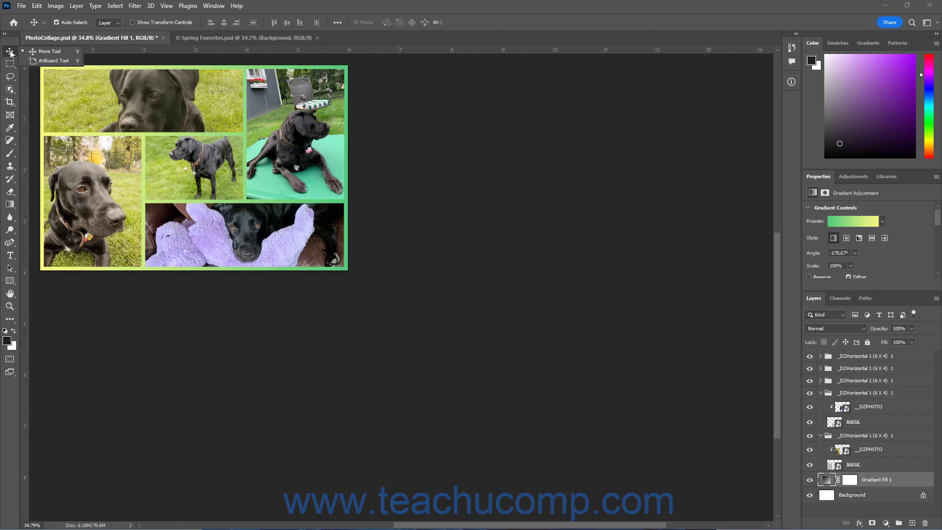
click(50, 61)
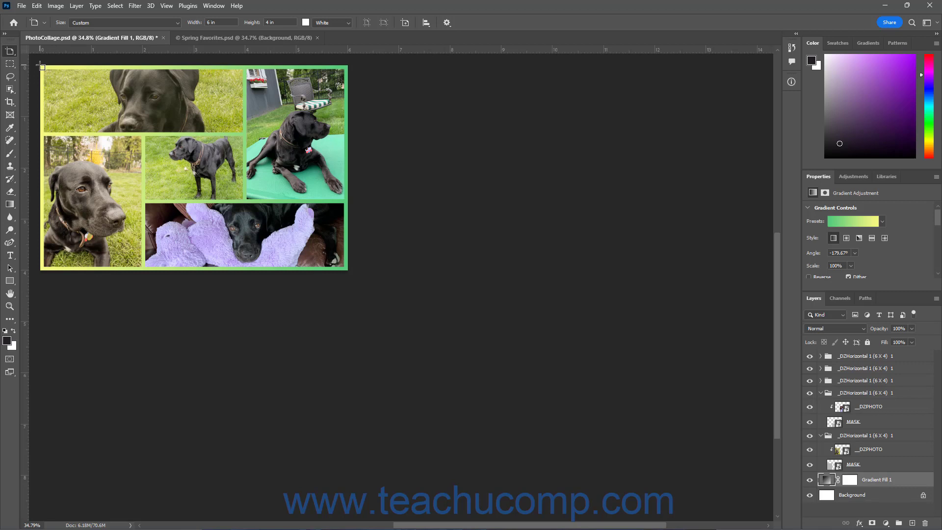
drag(41, 65, 351, 271)
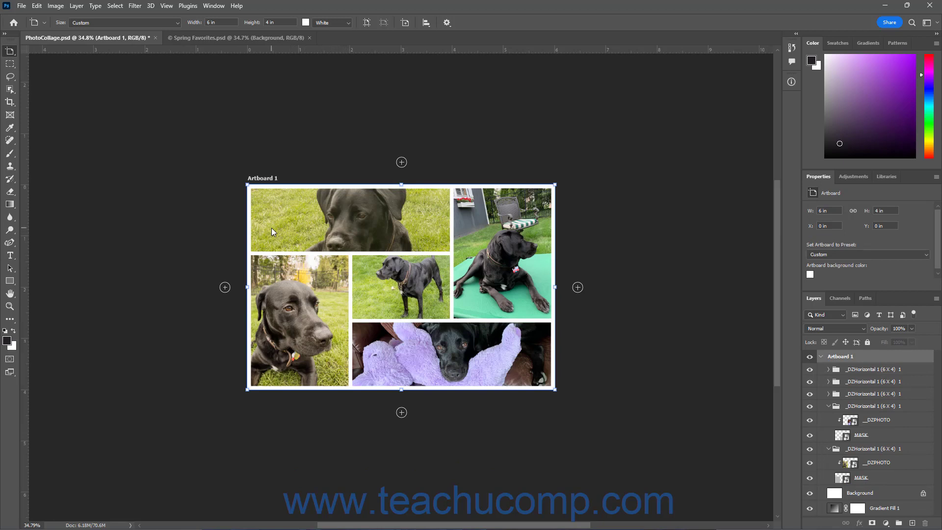
In Spring Favorites.psd, draw a blank artboard about 10 in wide and 3.3 in high below the image
click(218, 40)
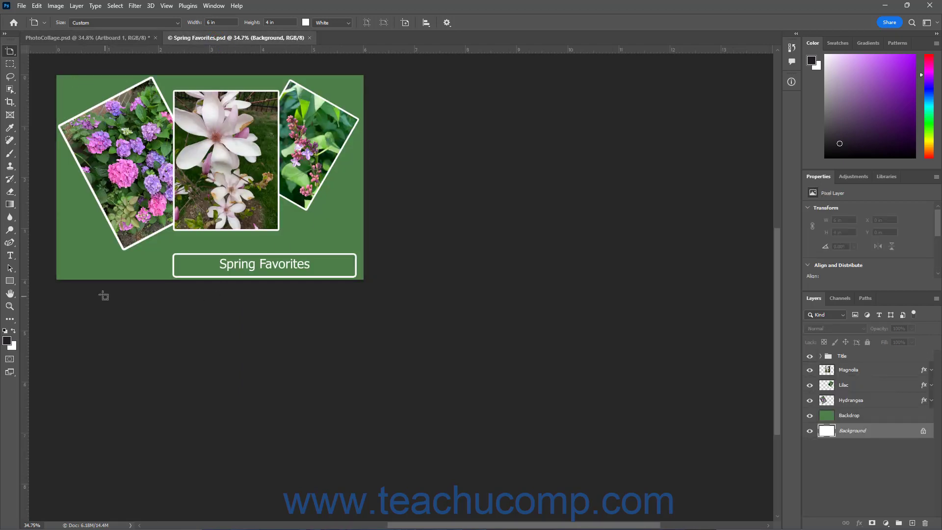
drag(57, 294, 572, 464)
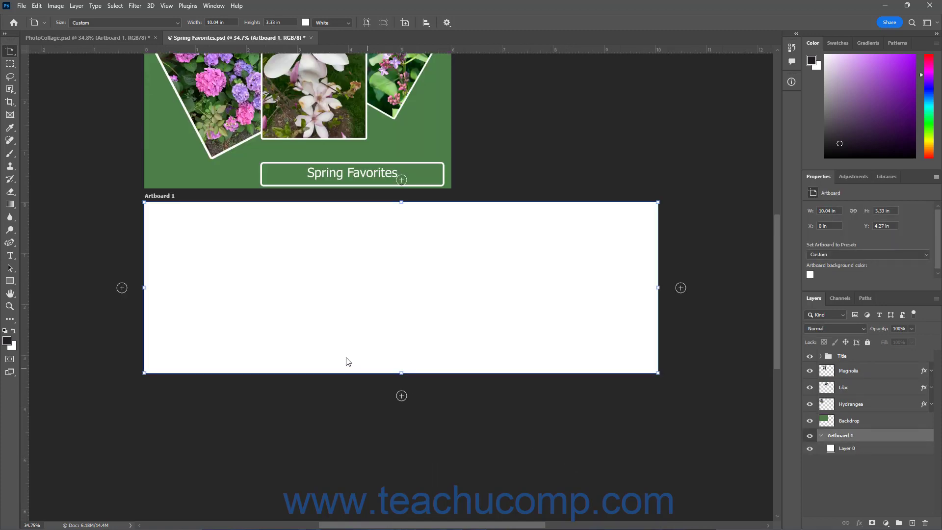
scroll(330, 337, up, 4)
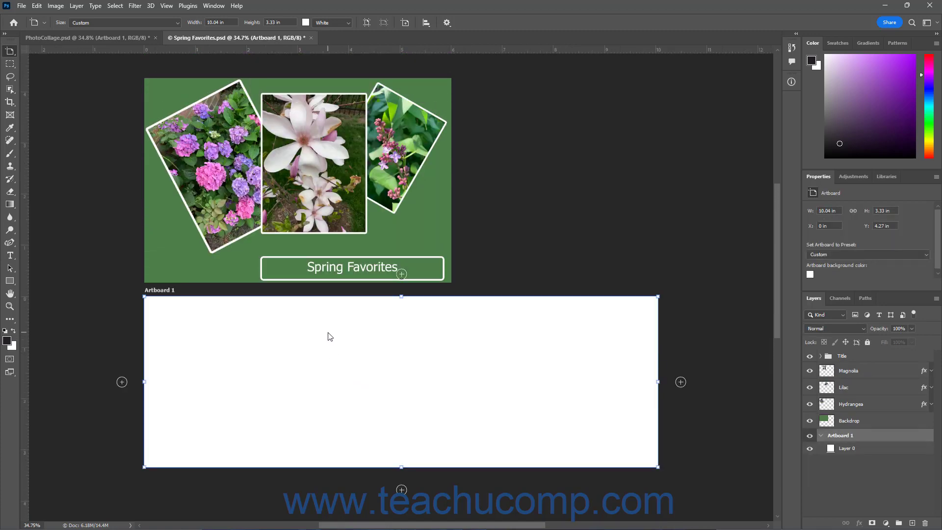
In PhotoCollage.psd, select Artboard 1 and examine its size and preset options, keeping the Custom preset
click(92, 35)
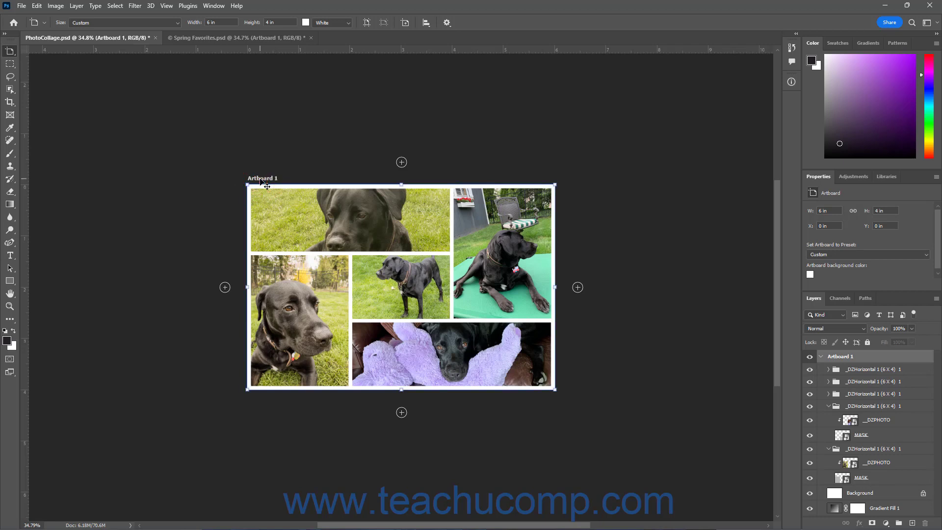
click(841, 359)
click(883, 210)
click(878, 257)
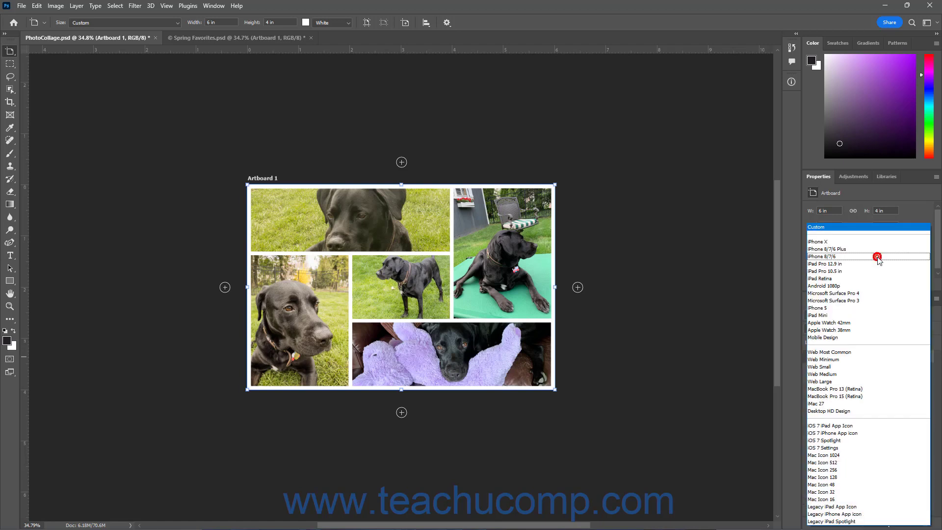
click(874, 230)
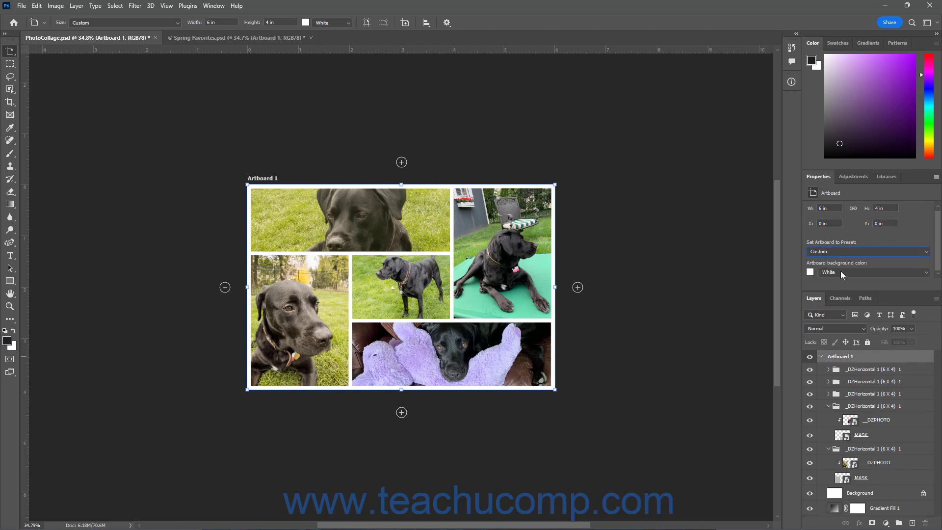
Change Artboard 1's background color to black and back to white
click(841, 275)
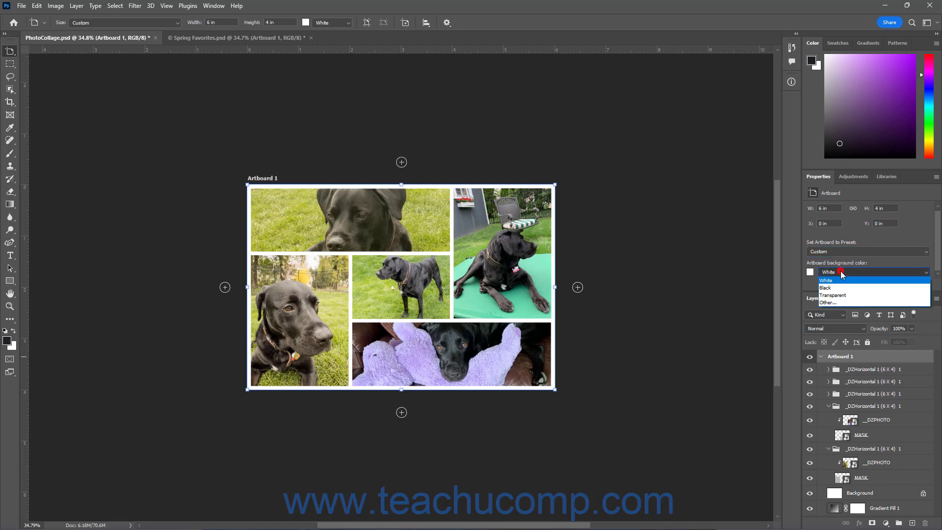
click(838, 288)
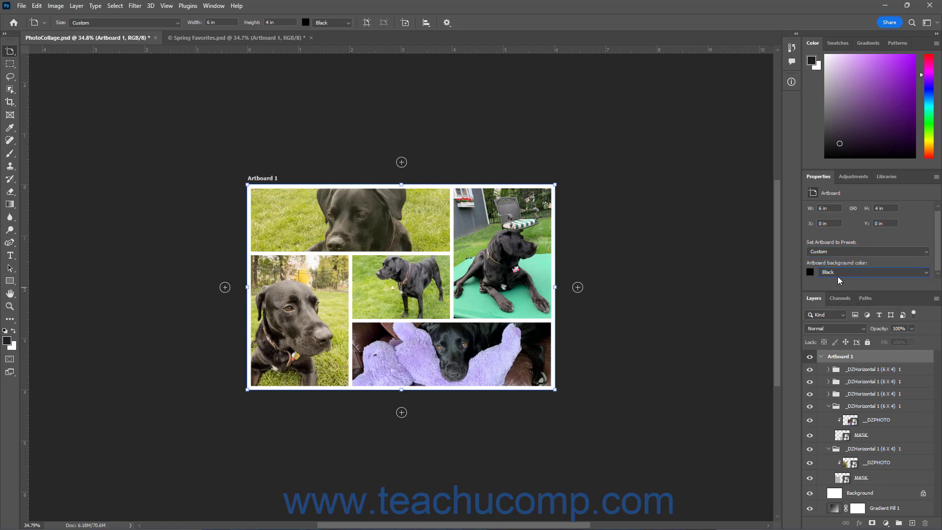
click(841, 274)
click(838, 283)
Reposition Artboard 1 on the canvas, ending at about X -2.63 in and Y 1.97 in
drag(271, 181, 86, 93)
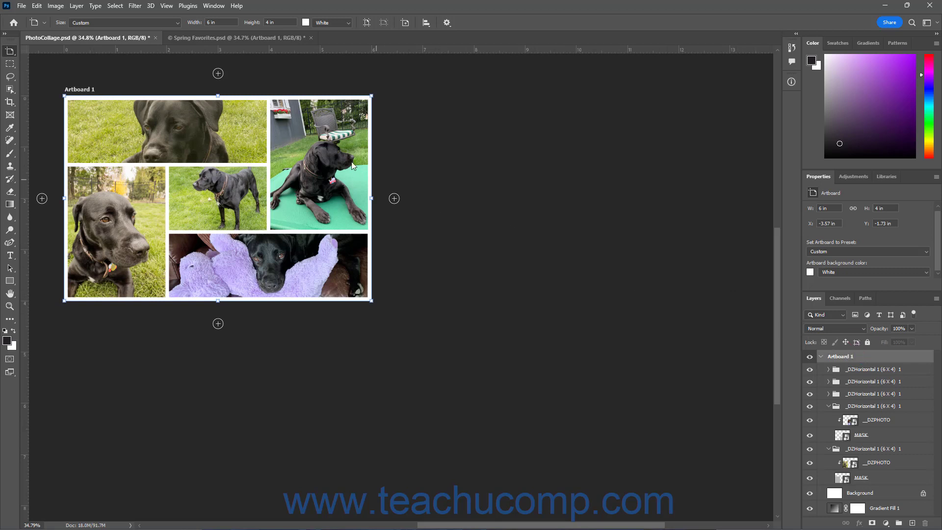
drag(273, 98, 320, 291)
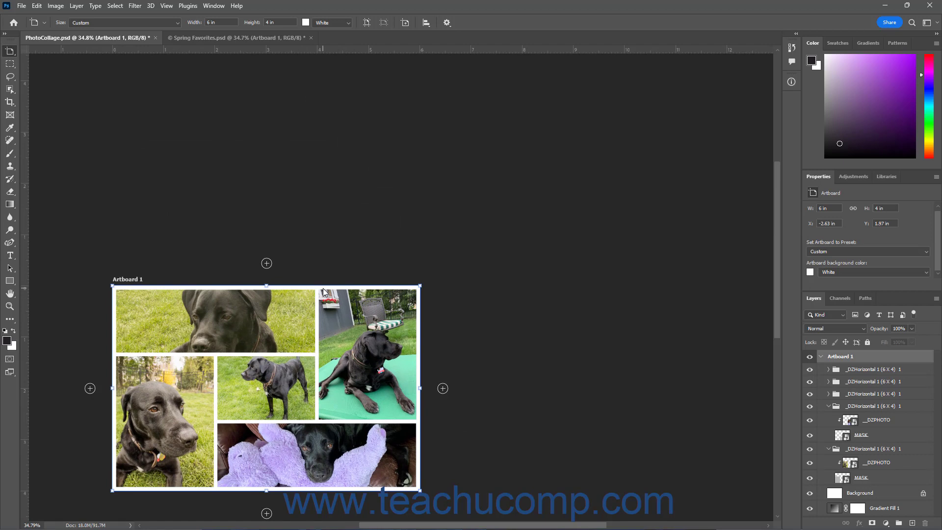
Nudge Artboard 1 upward in large increments, and move it further up to about X -2.59 in, Y -1.7 in
key(shift+Up)
key(shift+Up)
key(shift+Up)
key(shift+Up)
key(shift+Up)
key(shift+Up)
key(shift+Up)
key(shift+Up)
key(shift+Up)
key(shift+Up)
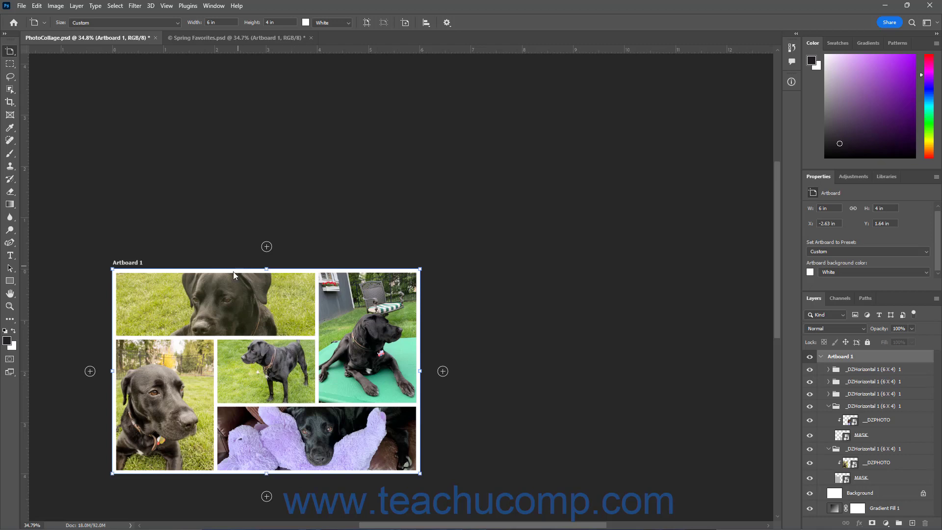
drag(195, 212, 221, 95)
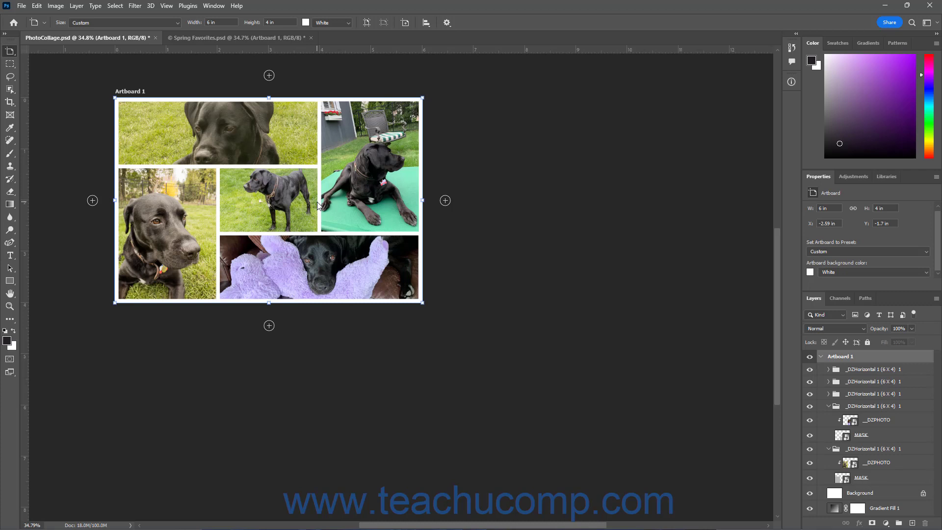
Add a blank artboard of the same size immediately to the right of Artboard 1
click(446, 200)
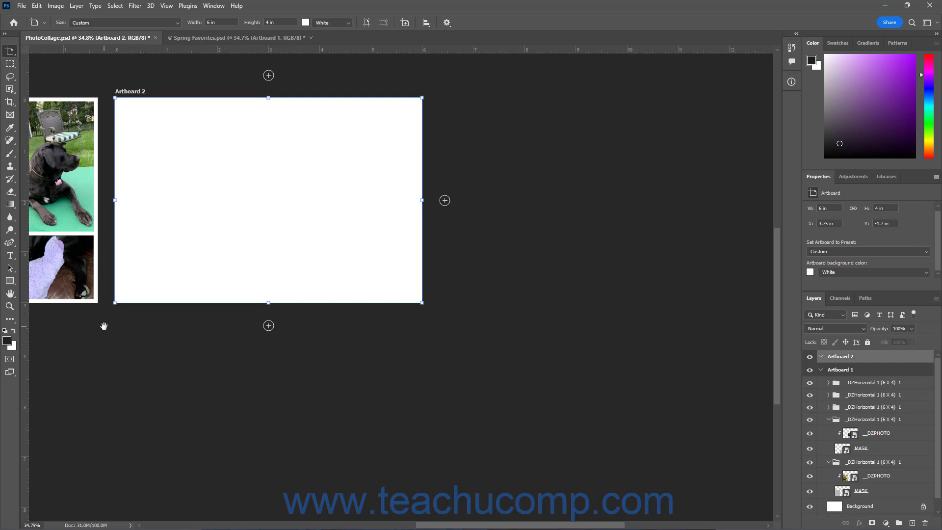
drag(103, 325, 374, 308)
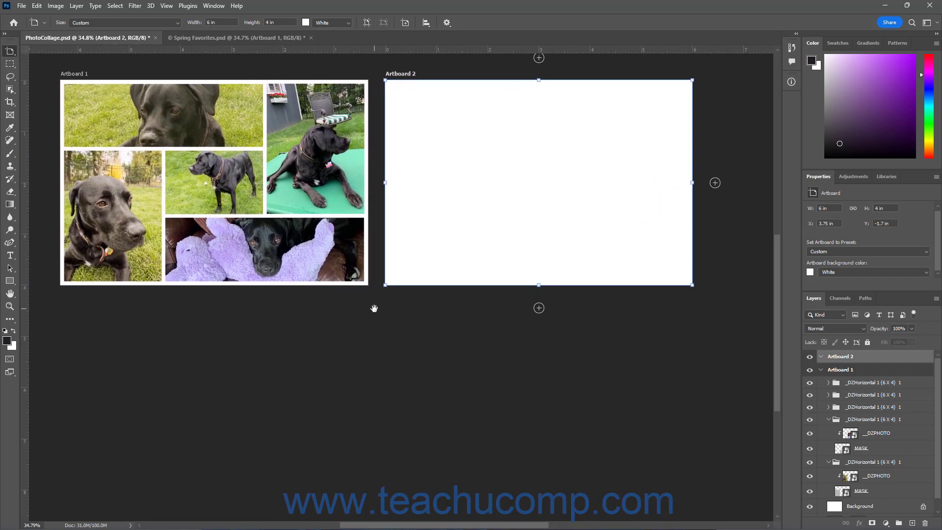
Duplicate Artboard 1 with all its contents directly below the original
click(83, 74)
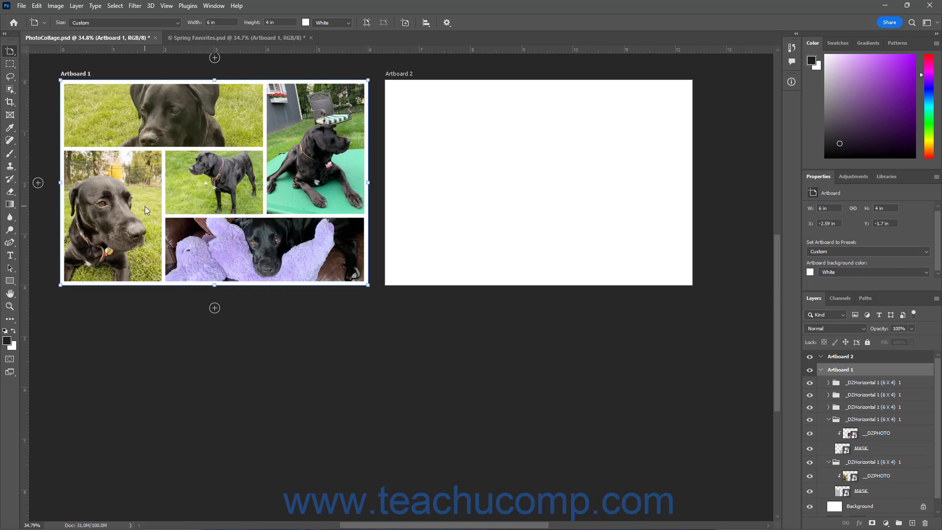
alt+click(214, 308)
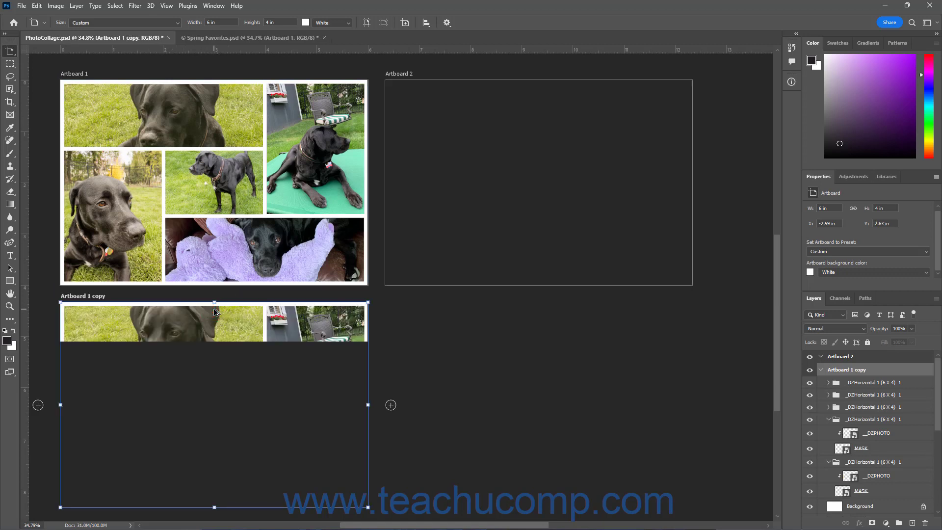
scroll(216, 313, up, 5)
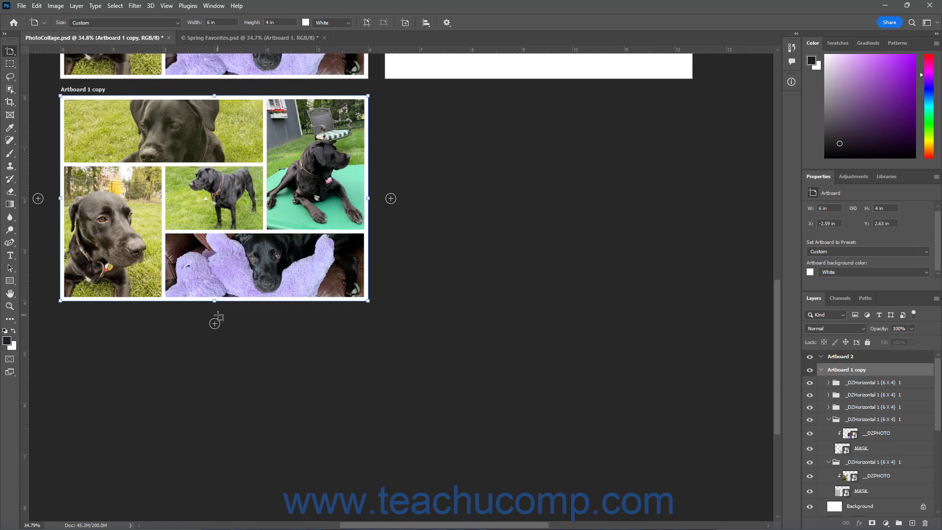
Apply the iPhone X size preset to the duplicated artboard
scroll(219, 316, up, 5)
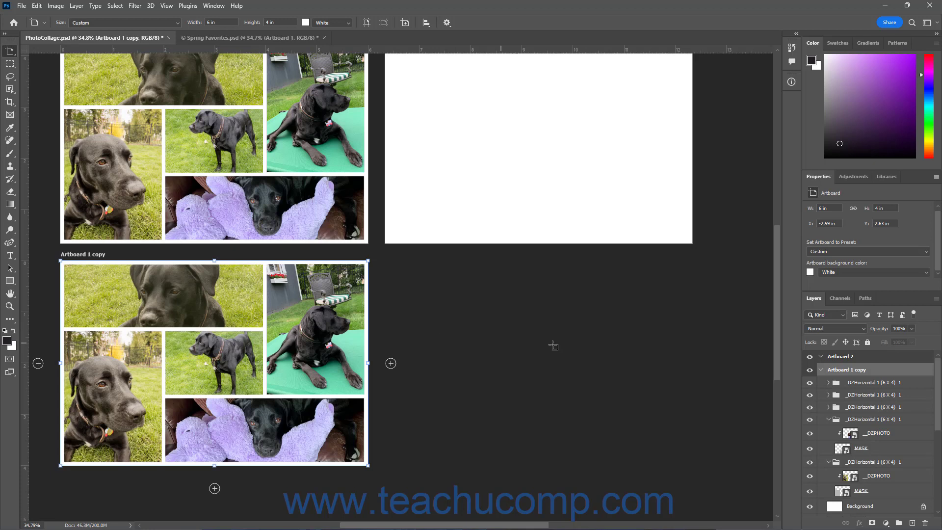
click(864, 251)
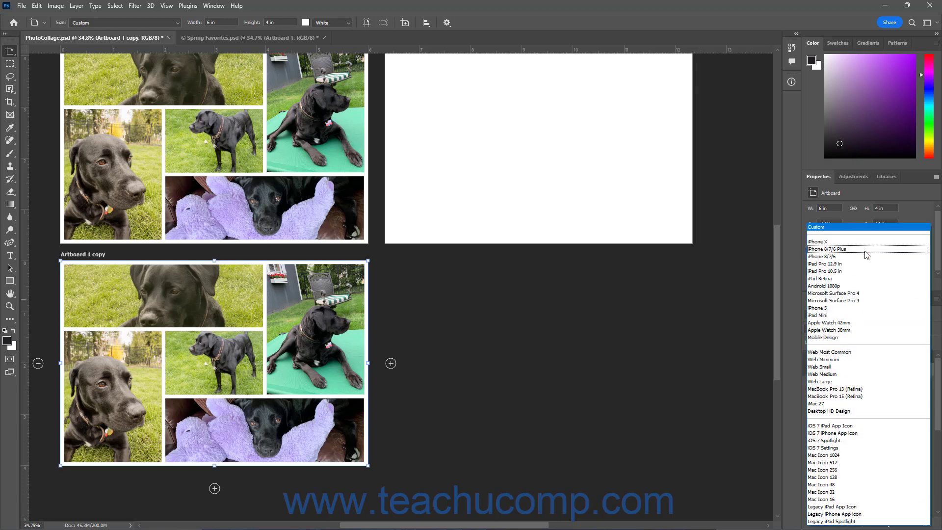
click(817, 344)
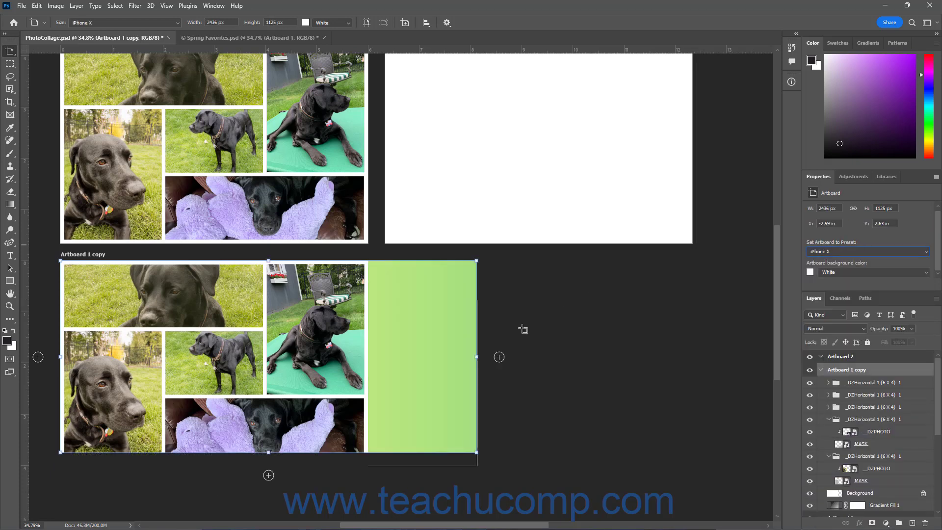
Switch to Spring Favorites.psd and undo the creation of its blank artboard
click(240, 37)
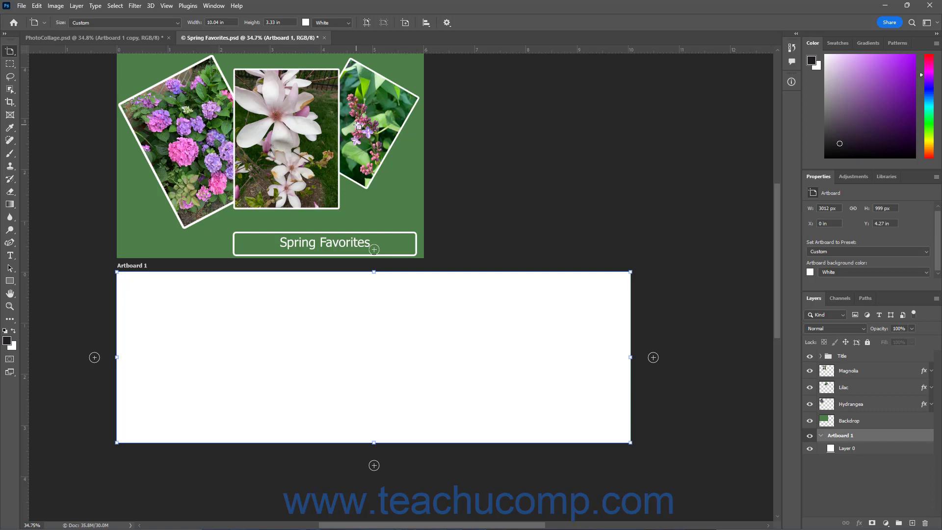
click(38, 5)
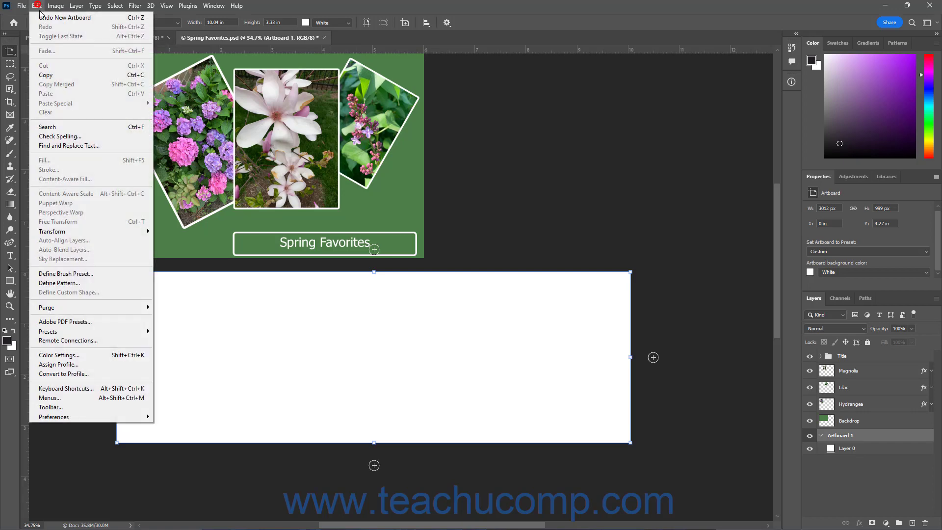
click(42, 19)
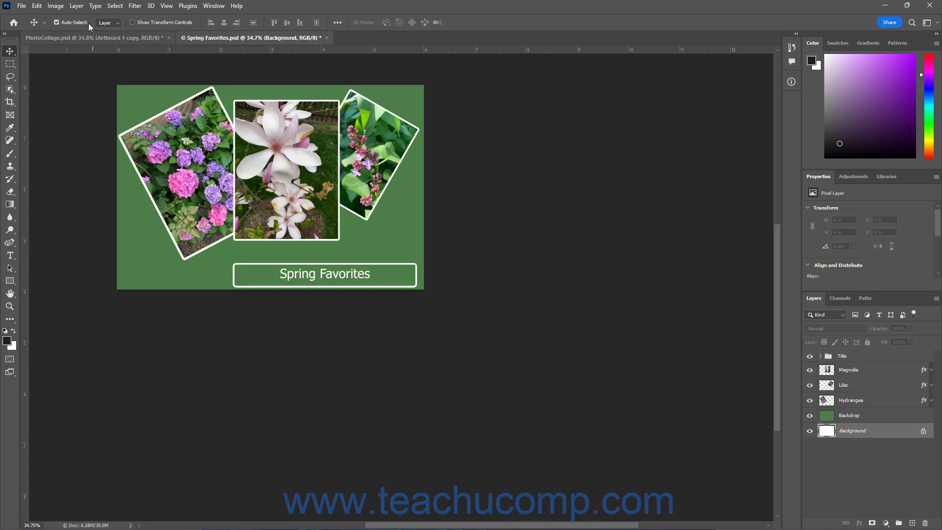
Create a new artboard named Test Artboard with the Custom preset at 1800 by 1200 px
click(80, 6)
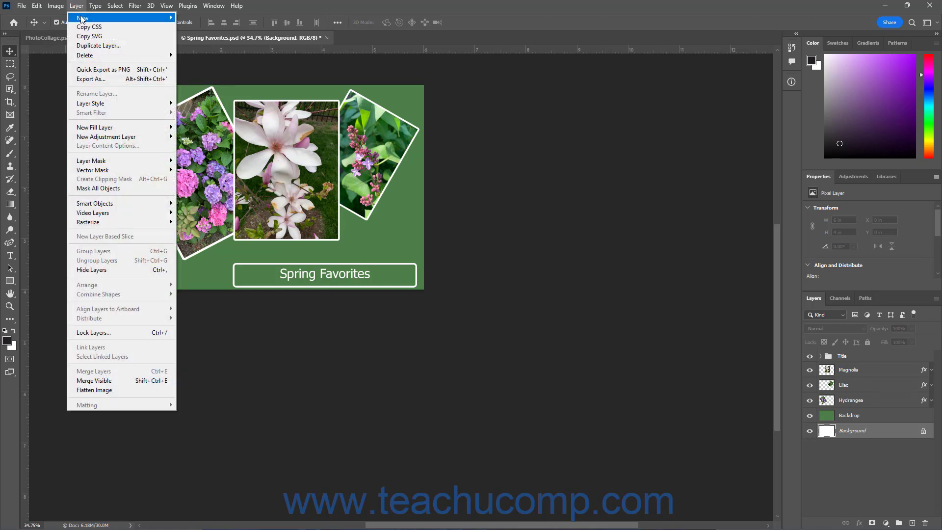
mouse_move(87, 19)
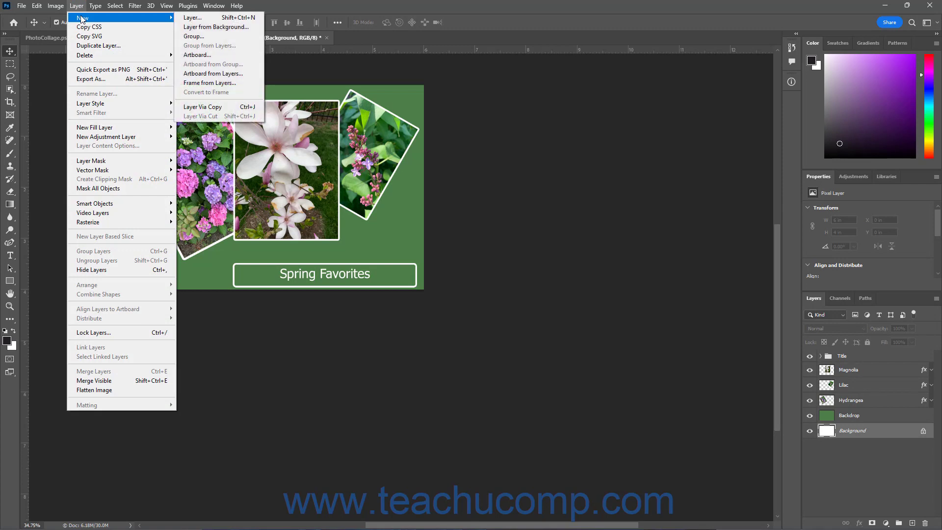
click(206, 55)
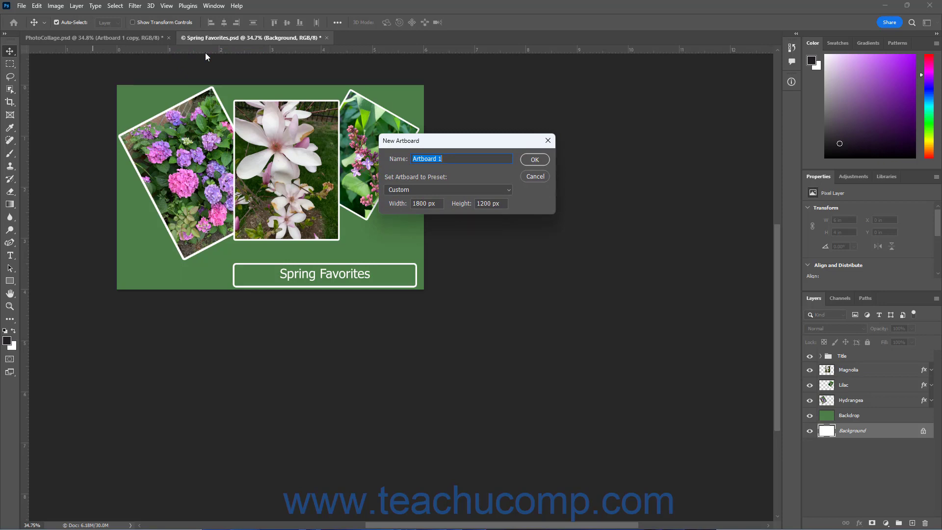
text(Test Artboard)
click(428, 191)
click(459, 175)
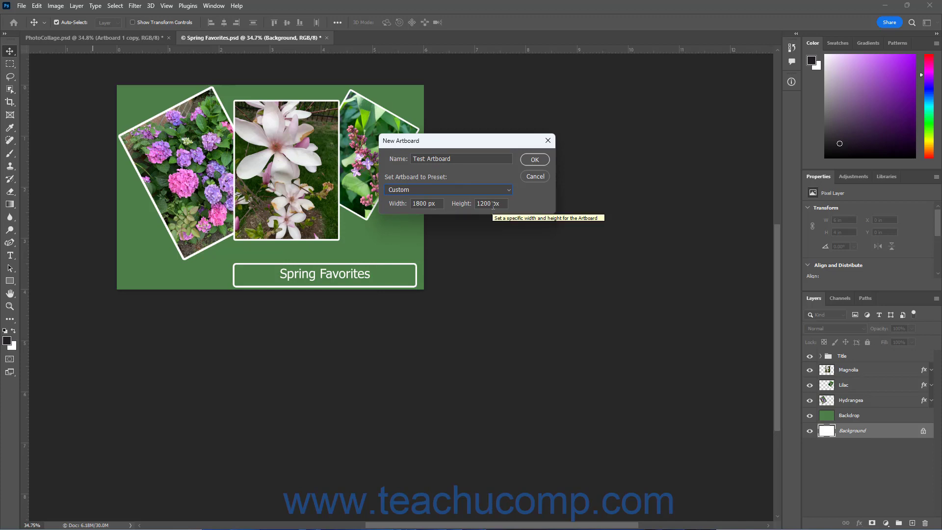
click(533, 160)
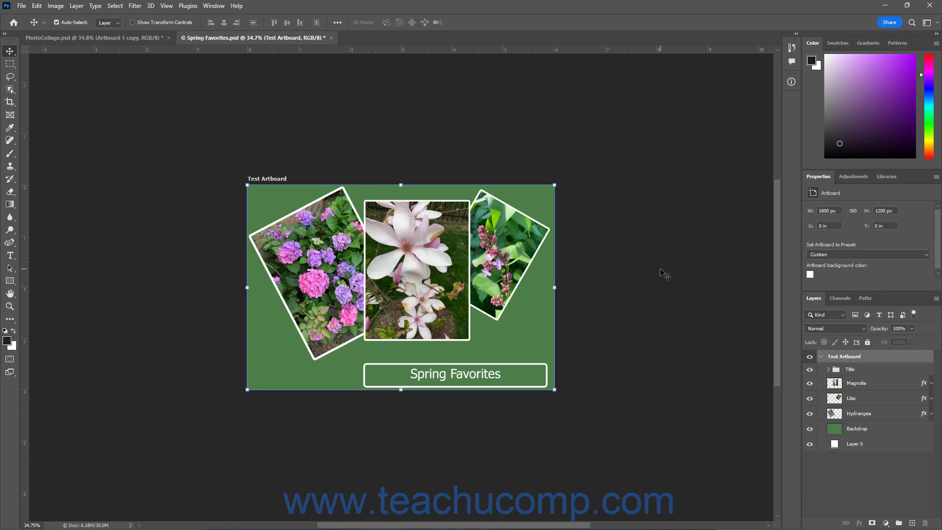
Create an artboard named Secondary Artboard from the Magnolia, Lilac and Hydrangea layers, and expand its contents
click(857, 387)
shift+click(864, 414)
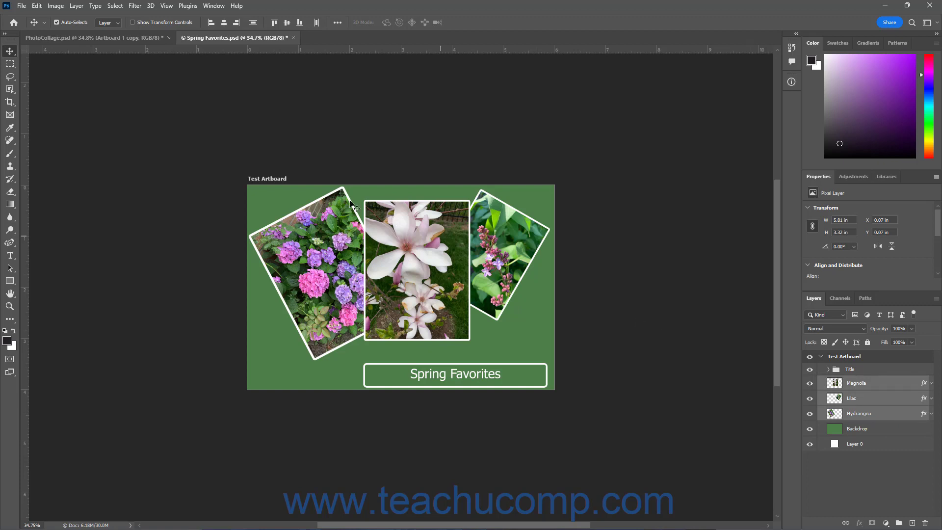
click(77, 6)
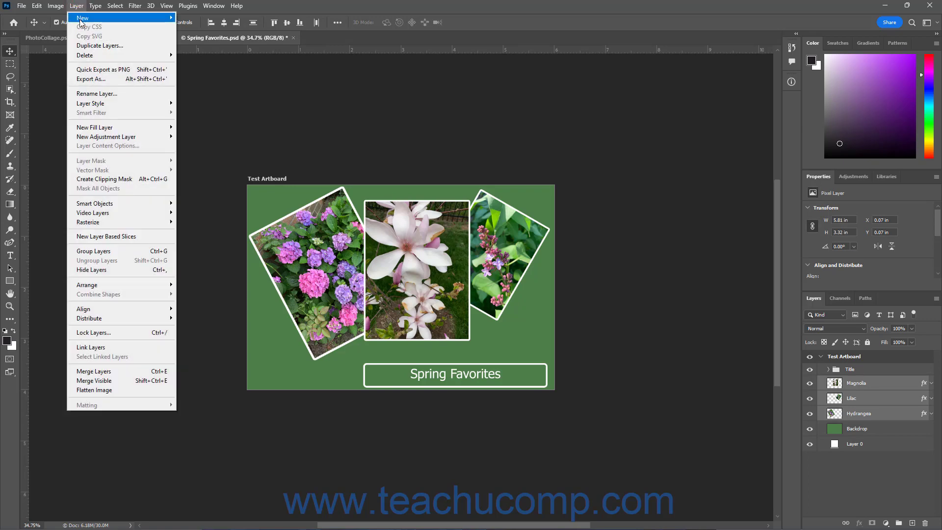
mouse_move(81, 21)
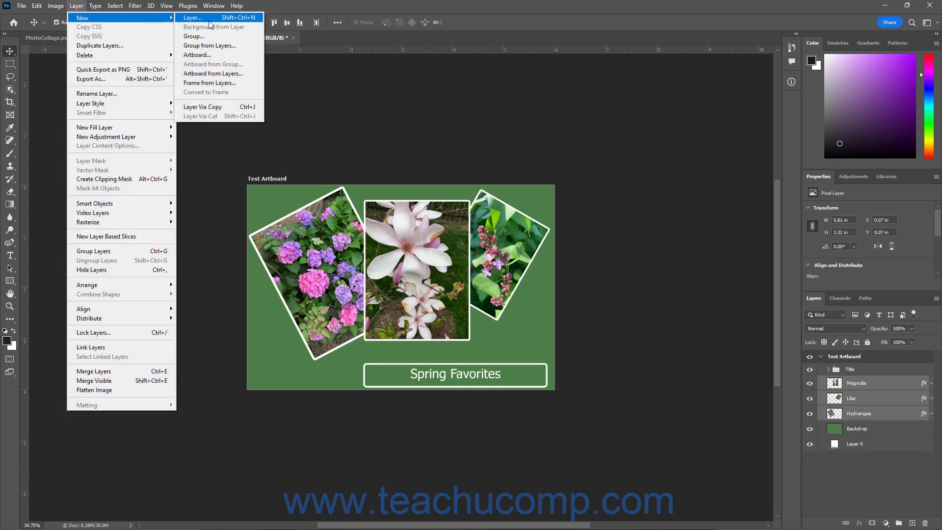
click(243, 76)
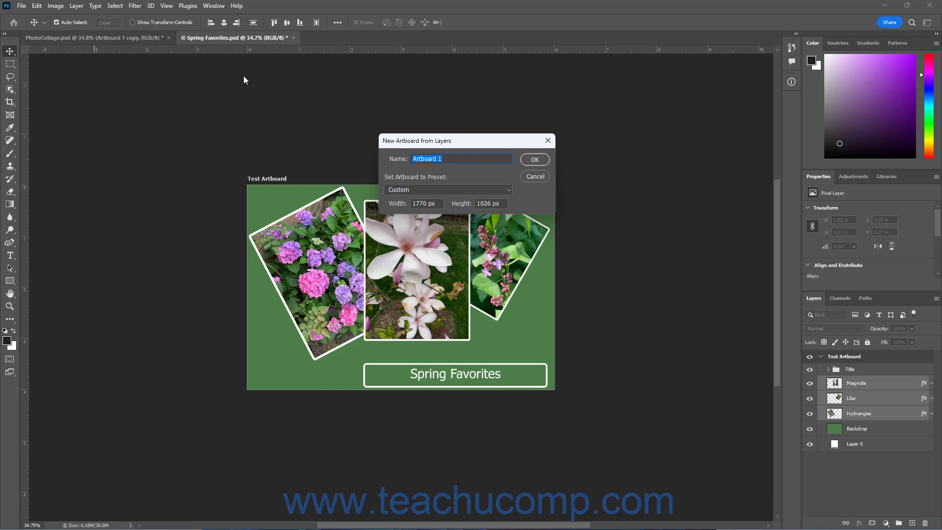
text(Secondary Artboard)
click(534, 160)
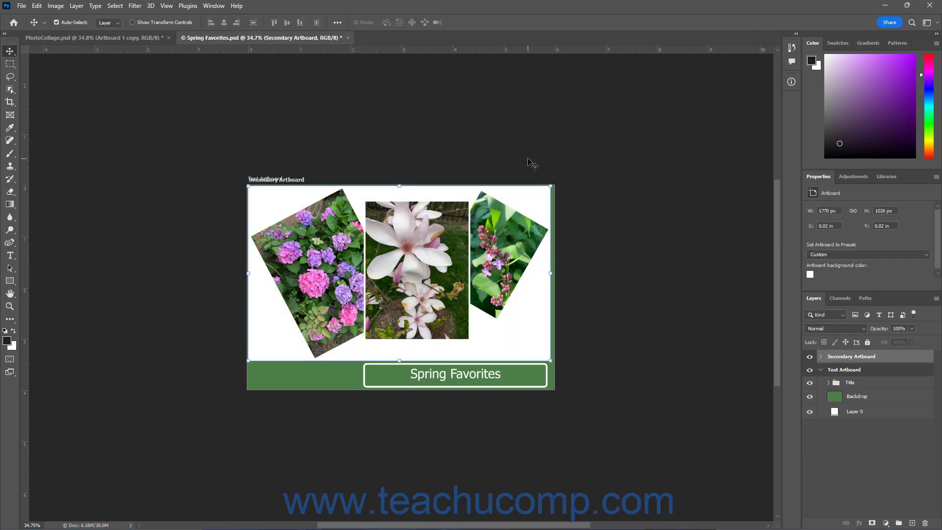
click(820, 357)
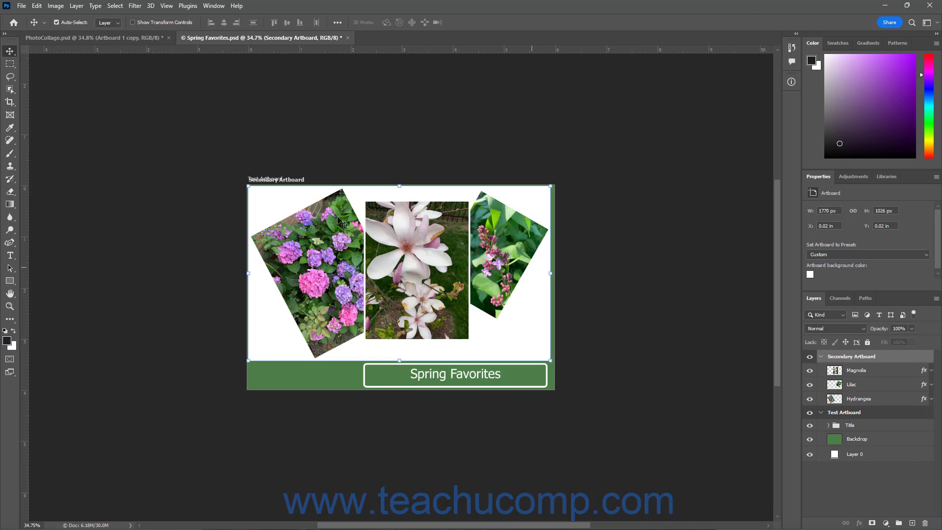
Move Secondary Artboard to the right of Test Artboard with top edges aligned, at about X 6.68 in, Y 0 in
right_click(12, 54)
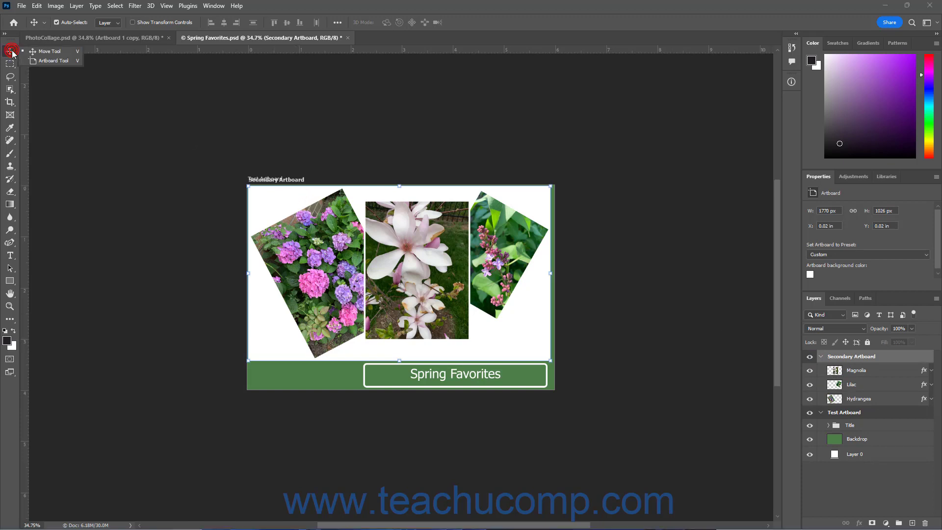
click(47, 62)
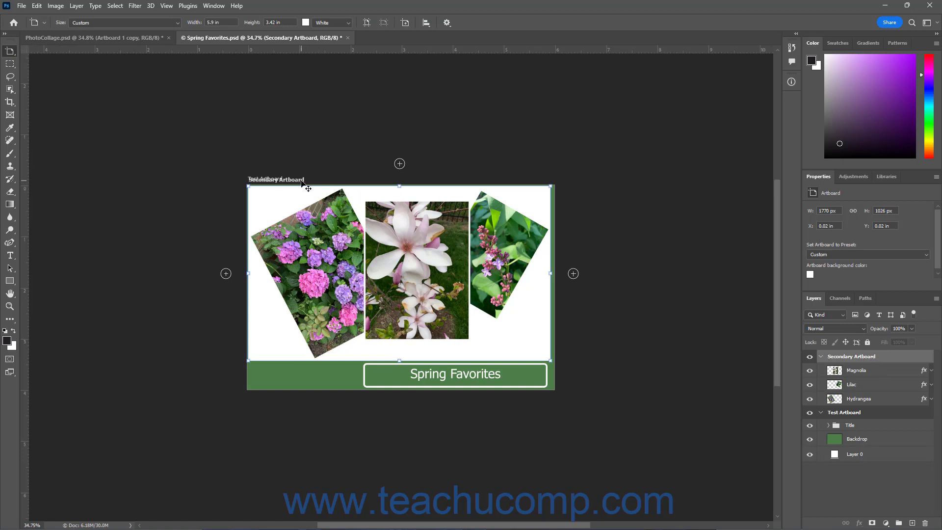
drag(306, 180, 643, 179)
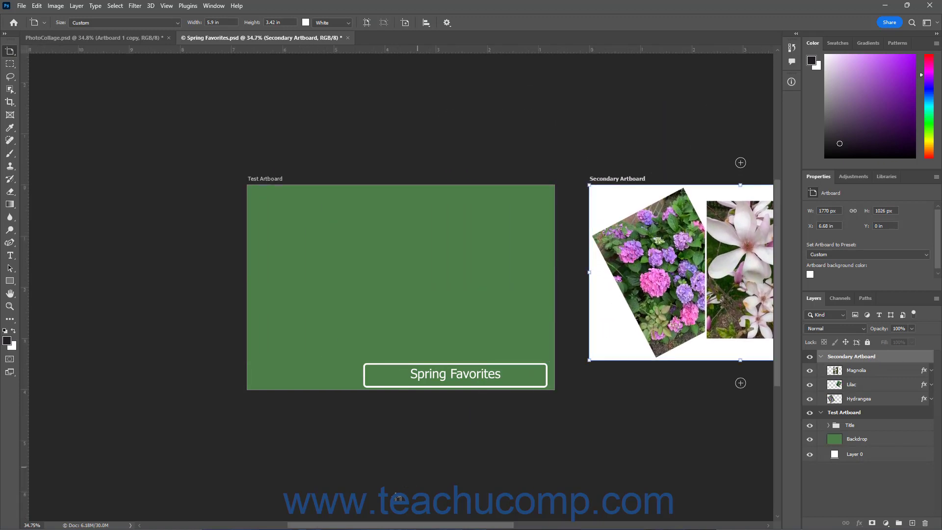
drag(398, 526, 449, 526)
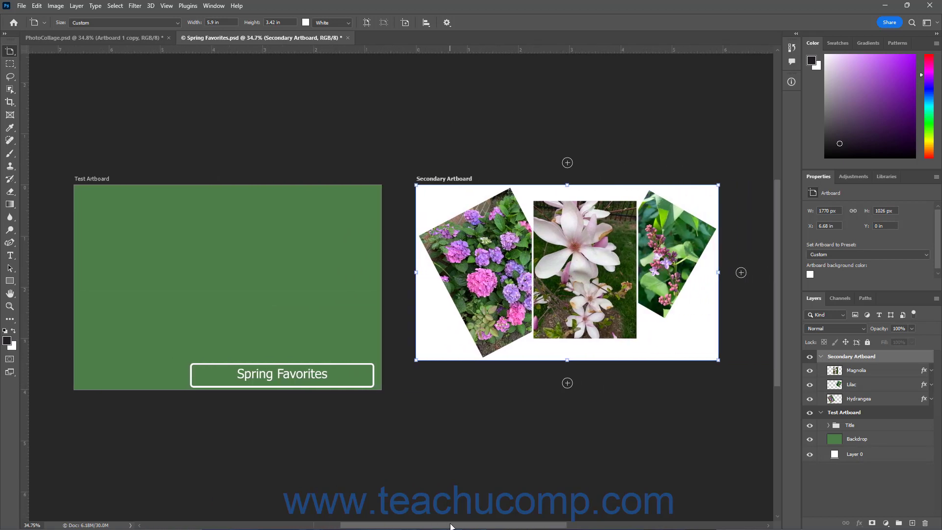
Convert the Title group in Test Artboard into its own artboard using Artboard from Group
click(870, 425)
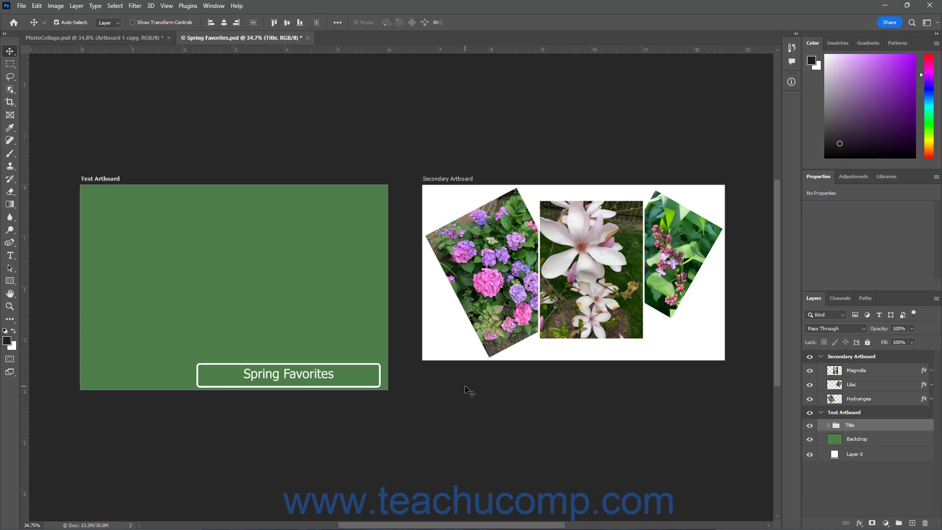
click(80, 8)
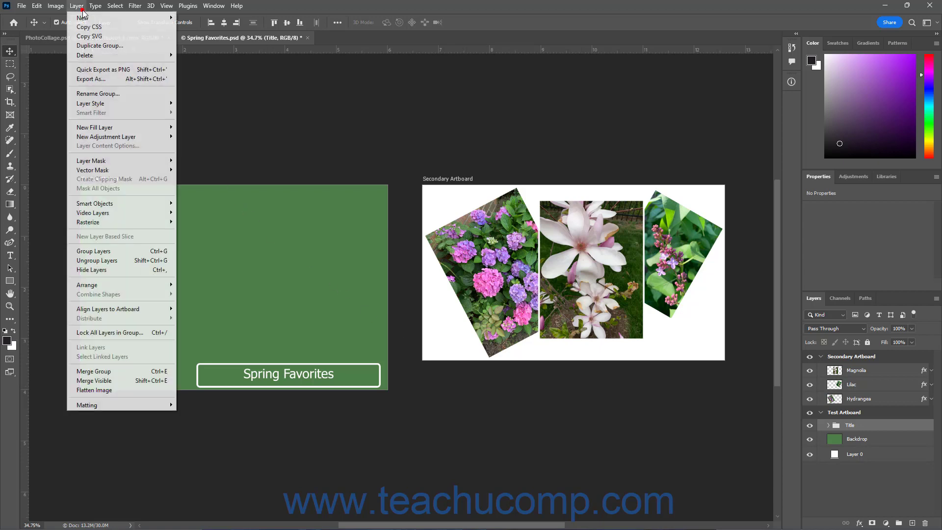
mouse_move(106, 20)
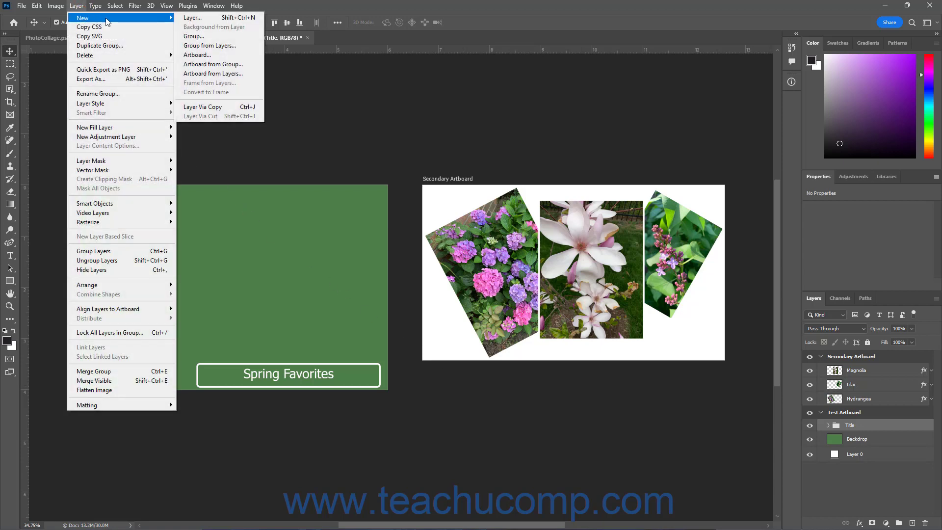
click(237, 65)
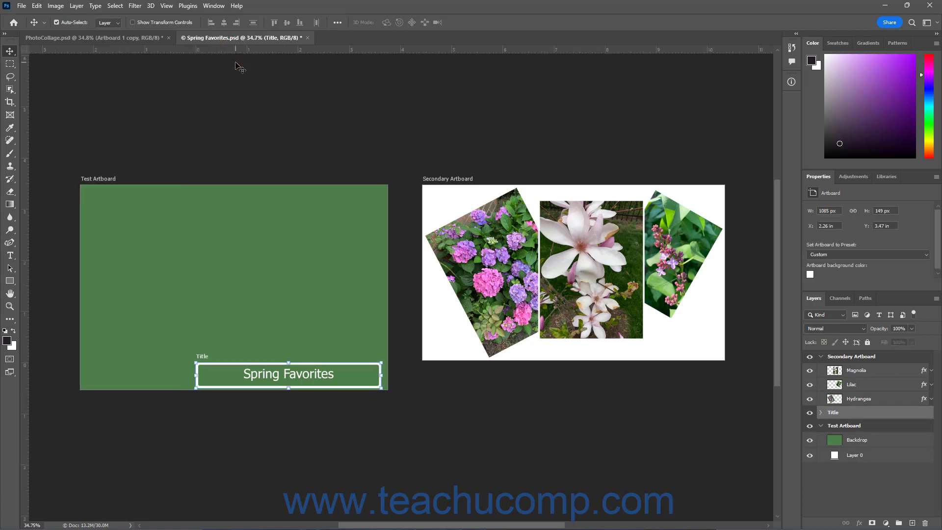
Move the Title artboard directly below Secondary Artboard with left edges aligned, at about X 6.68 in, Y 3.92 in
right_click(11, 53)
click(30, 62)
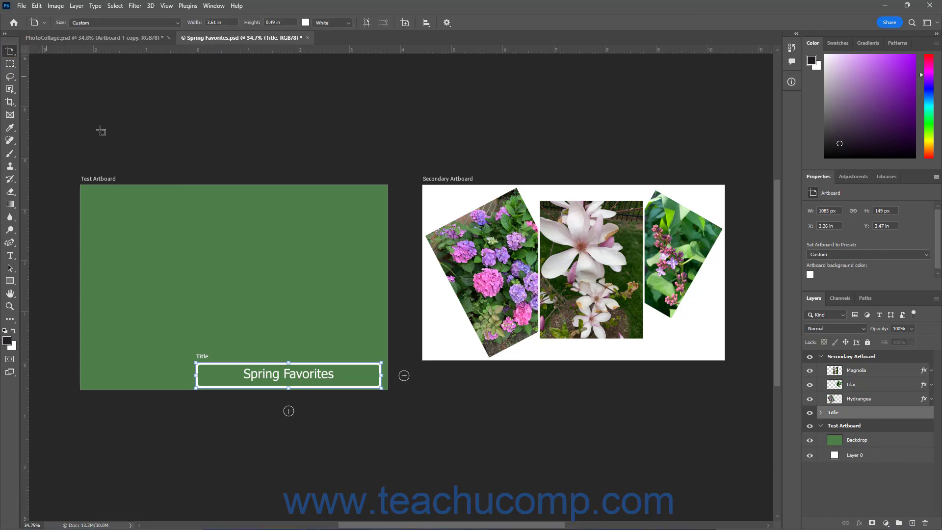
drag(204, 360, 429, 381)
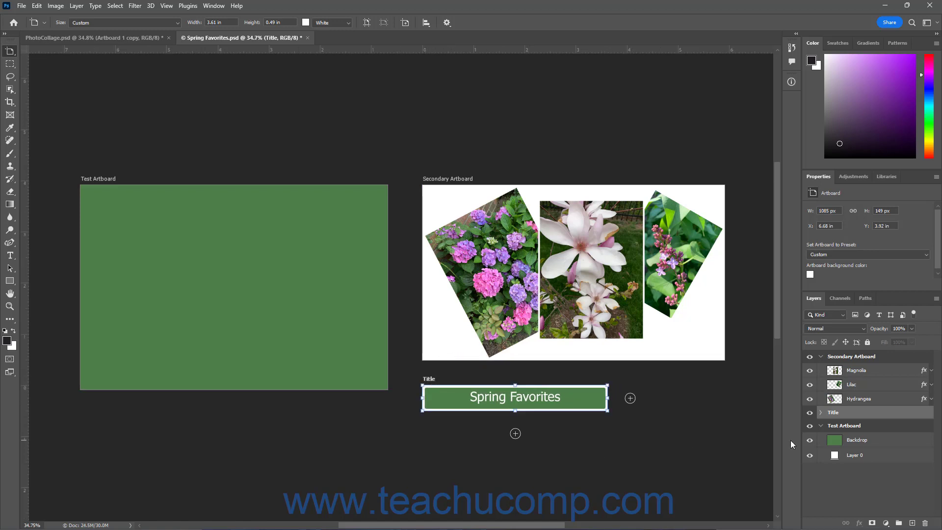
Examine the layers inside the Title artboard, and select Test Artboard and Secondary Artboard in turn to review them
click(821, 414)
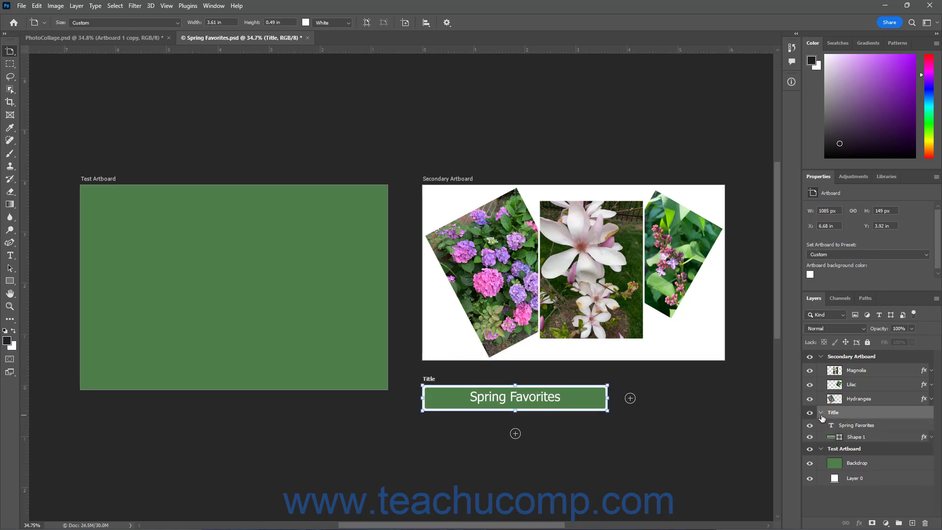
click(821, 414)
click(824, 427)
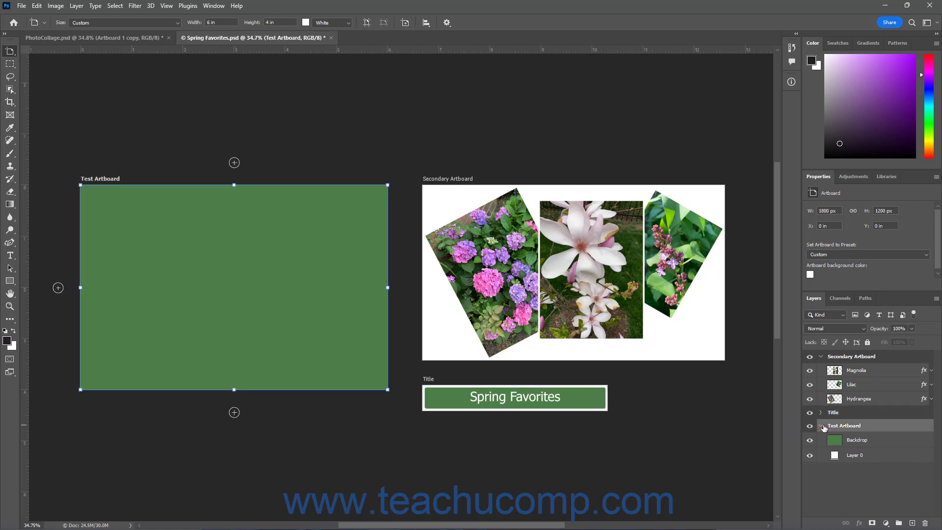
click(824, 357)
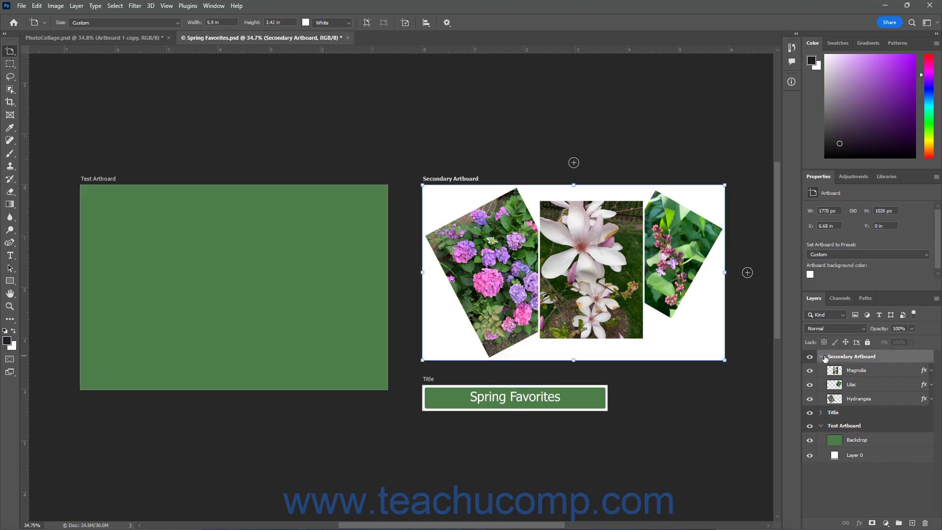